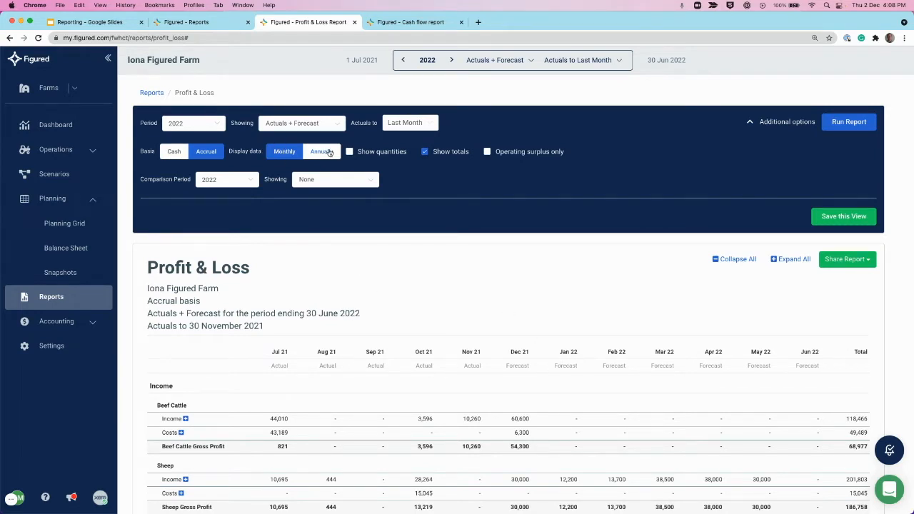
Step: Run the Profit & Loss report with quantities shown, and expand all sections to view the quantity lines
left_click(350, 152)
left_click(847, 123)
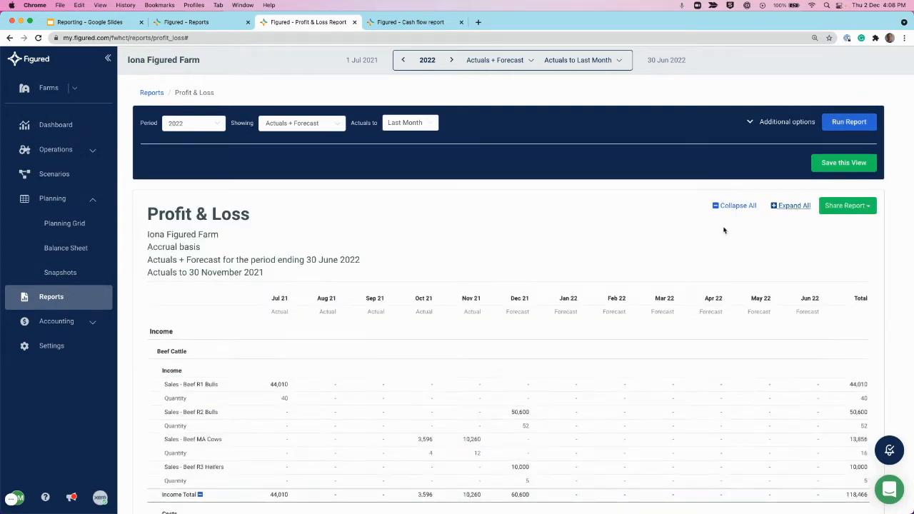
scroll(571, 265, "down", 2)
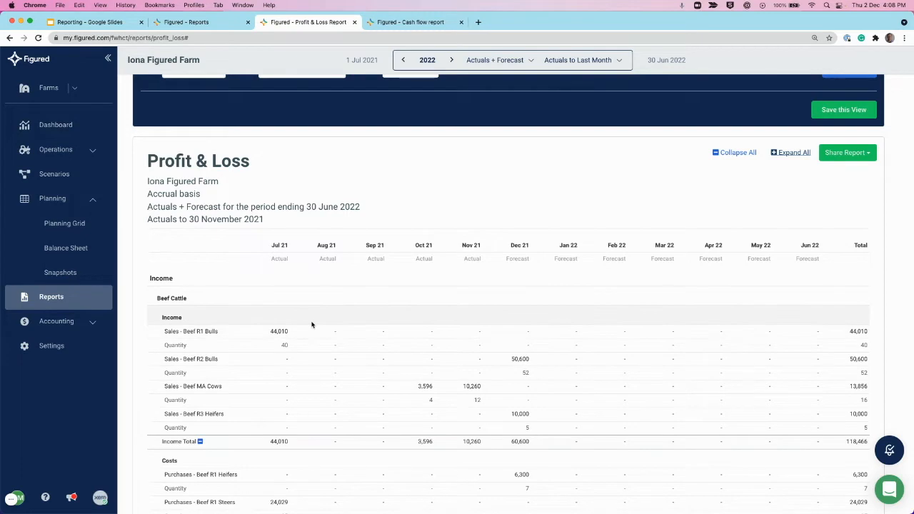
scroll(312, 325, "up", 2)
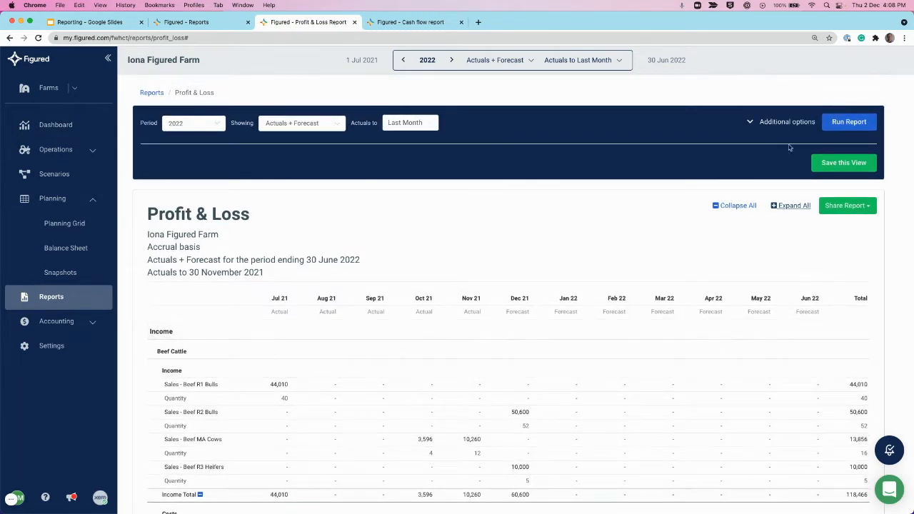
Step: Show the additional report options again and collapse all sections of the Profit & Loss report
left_click(780, 122)
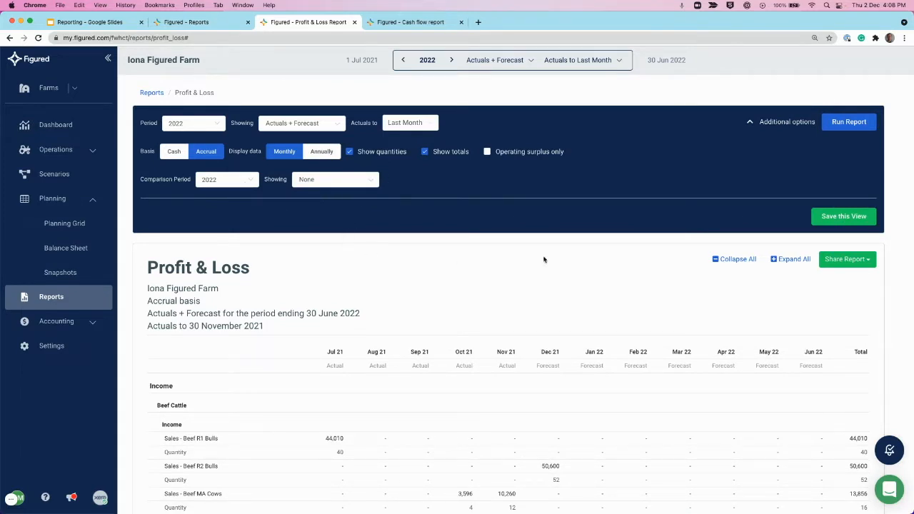
left_click(729, 265)
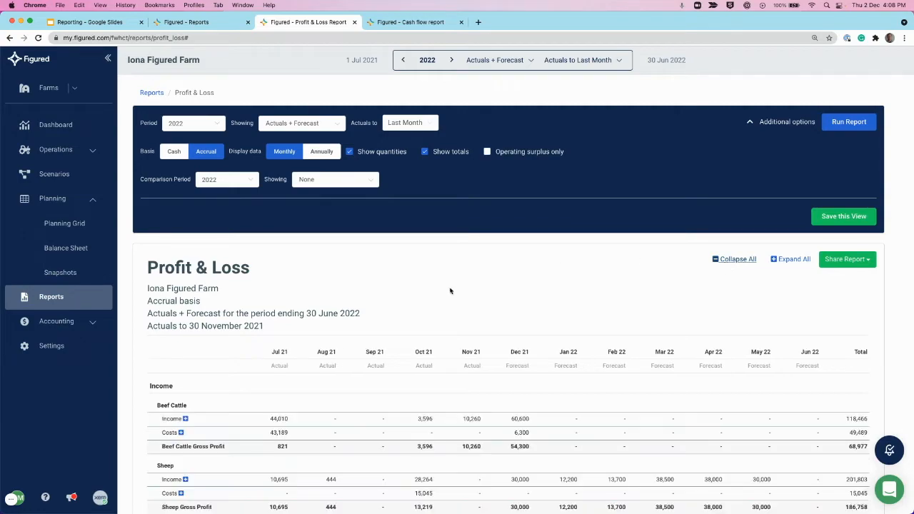
scroll(451, 291, "down", 10)
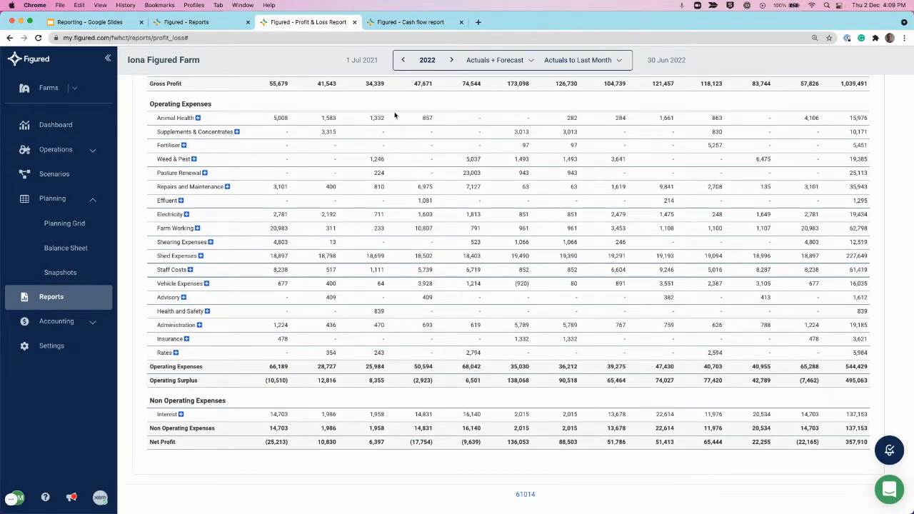
Step: Switch to the Cash Flow report and check which 2022 snapshots its comparison can use
left_click(392, 25)
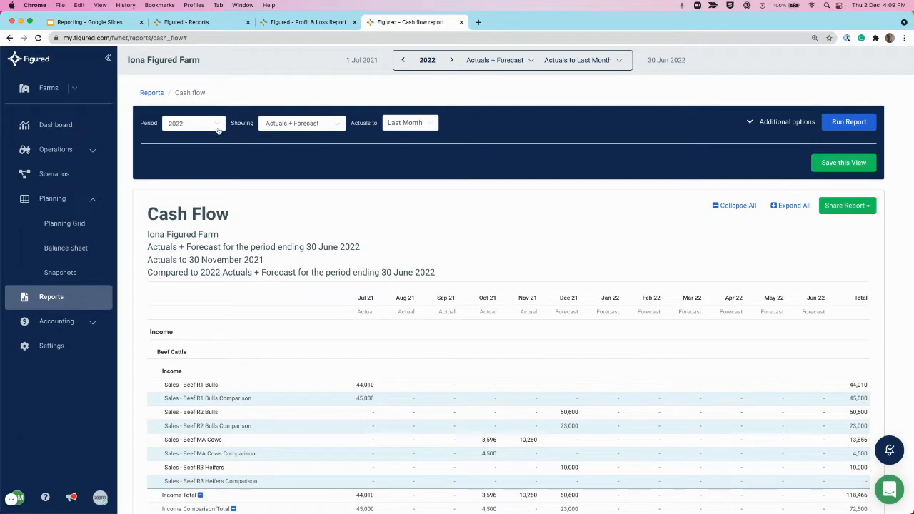
left_click(786, 122)
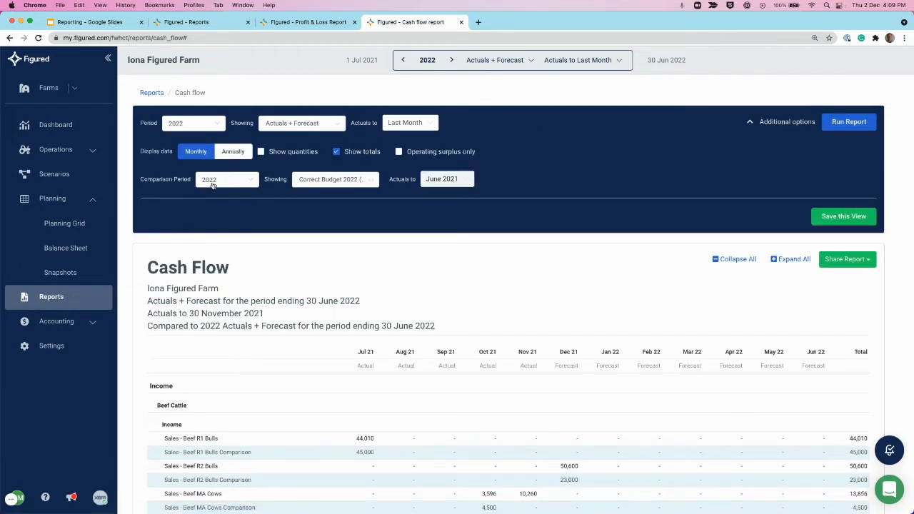
left_click(371, 186)
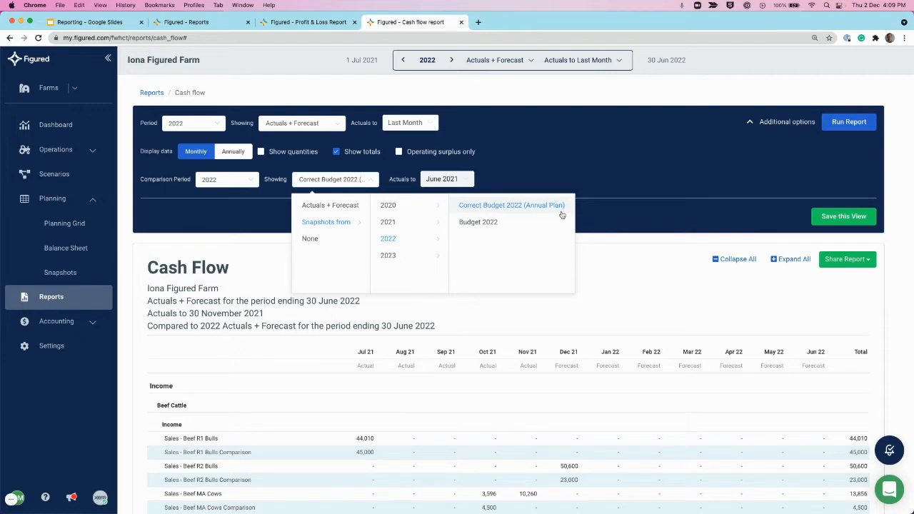
left_click(602, 213)
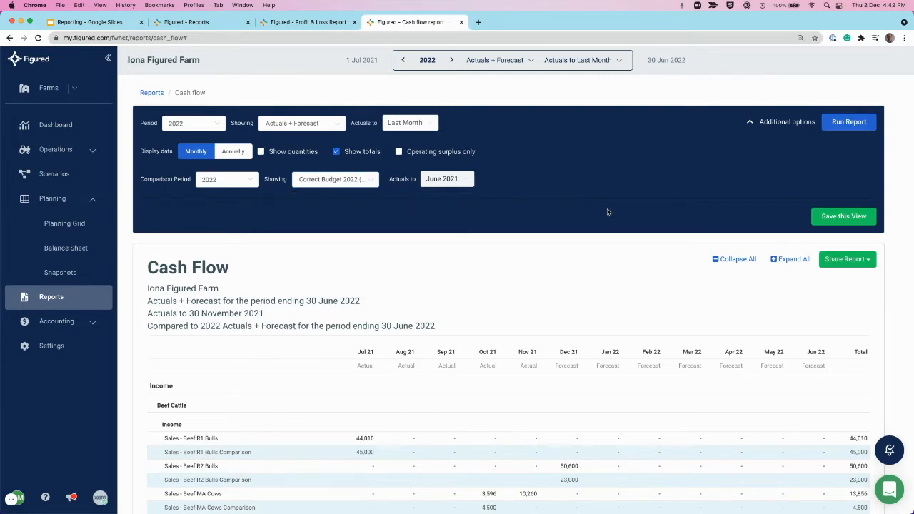
Step: Collapse all sections of the Cash Flow report and review the comparison lines down to the closing balance
scroll(608, 212, "down", 4)
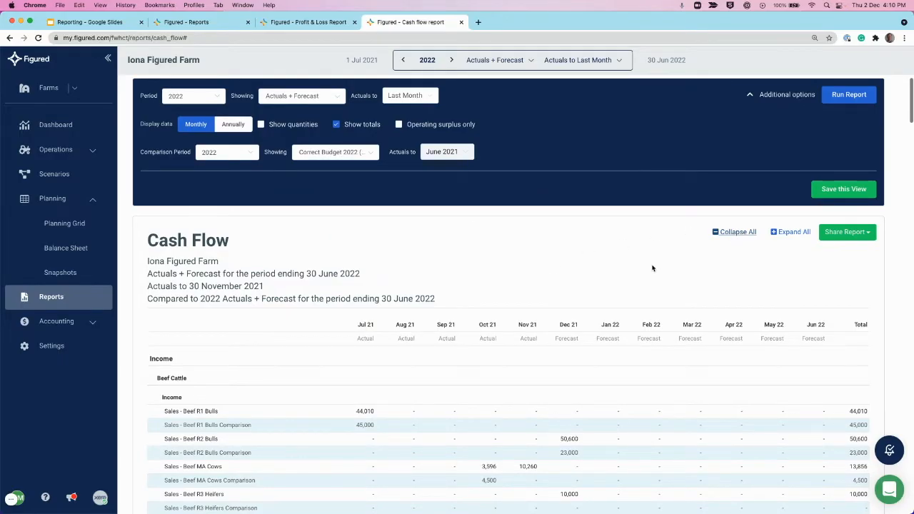
scroll(530, 265, "down", 5)
scroll(530, 265, "down", 10)
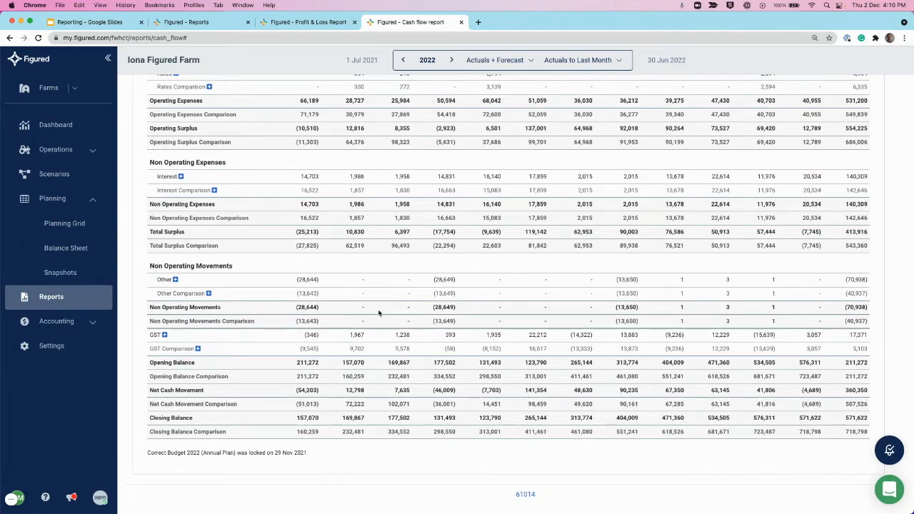
scroll(379, 312, "up", 20)
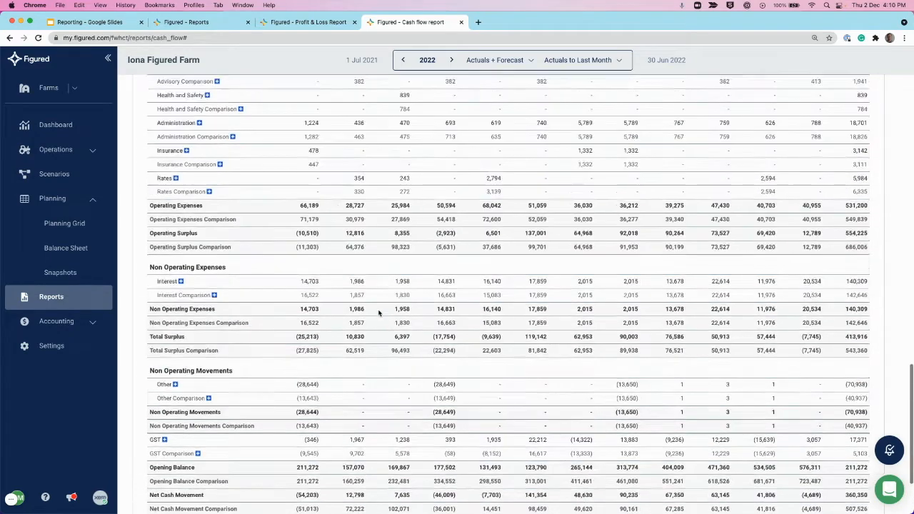
scroll(378, 312, "up", 5)
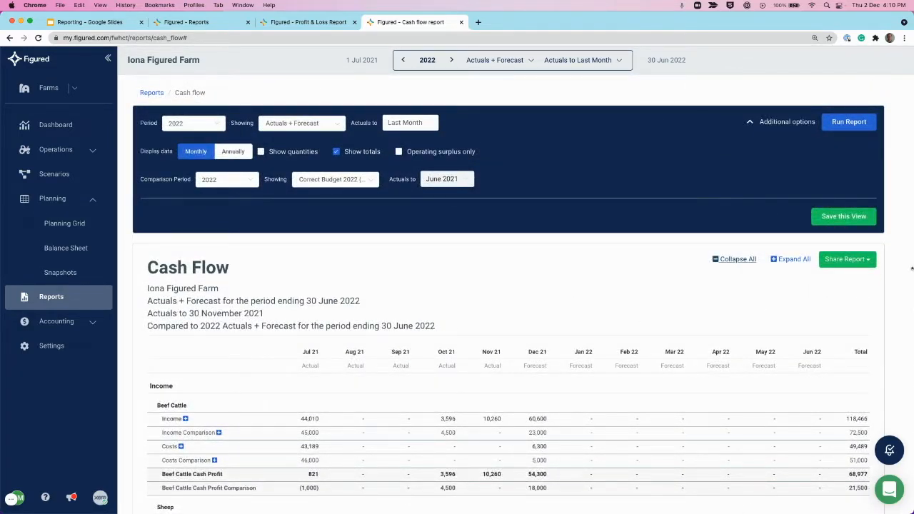
Step: Save the Cash Flow report and start a comment on the December 2021 Beef Cattle income figure
left_click(866, 263)
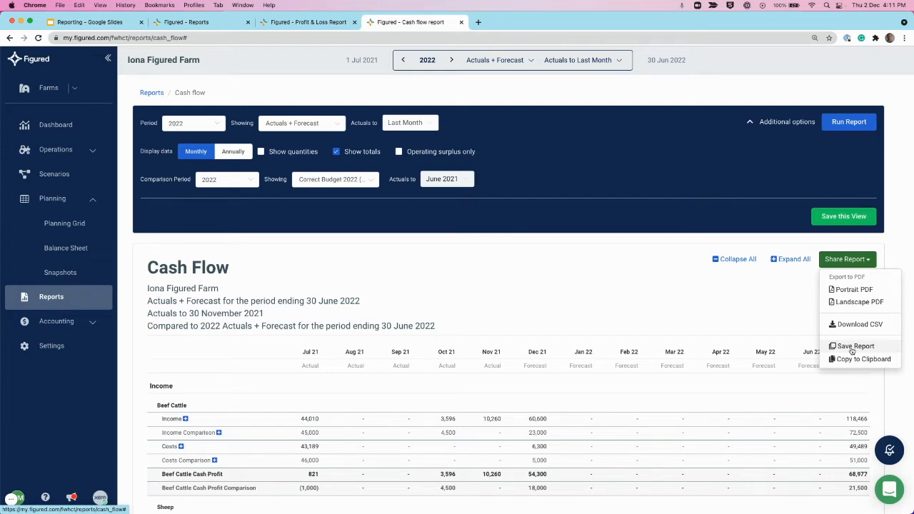
left_click(852, 348)
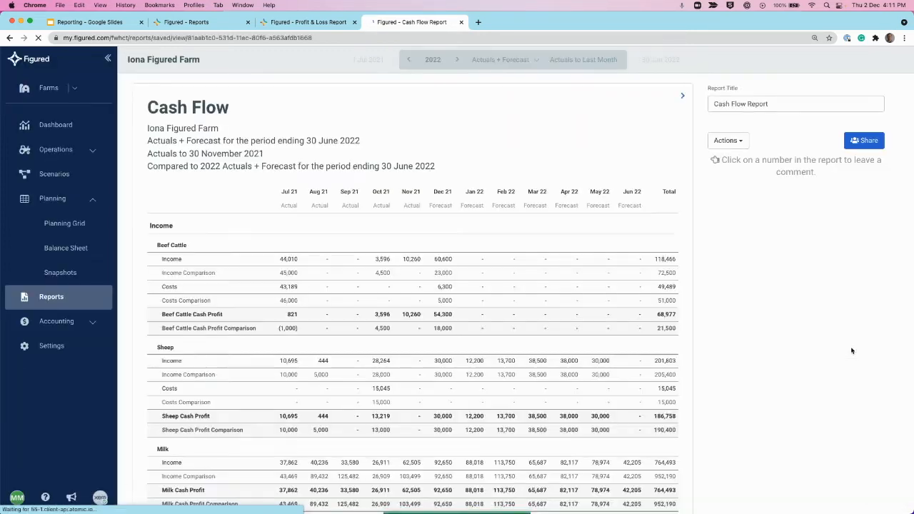
left_click(443, 261)
left_click(766, 294)
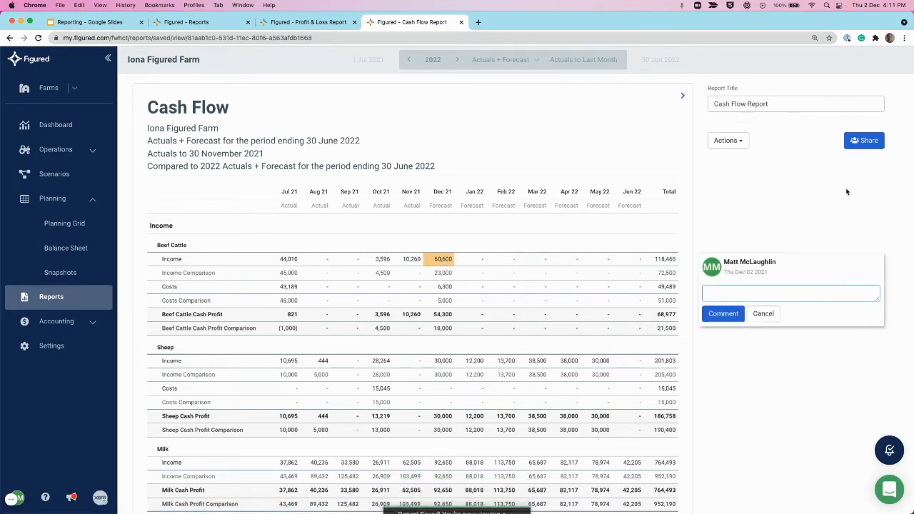
Step: View the options for sharing the saved Cash Flow report with the farming team
left_click(867, 140)
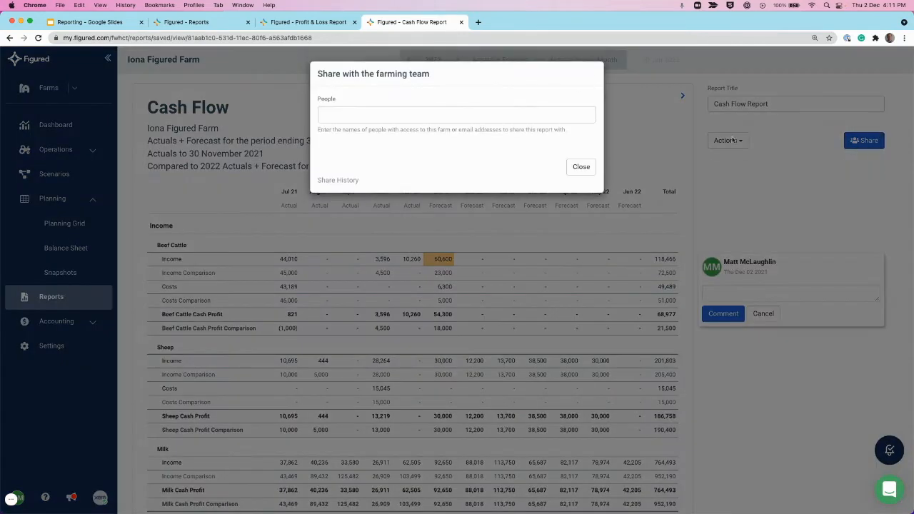
left_click(447, 120)
left_click(571, 168)
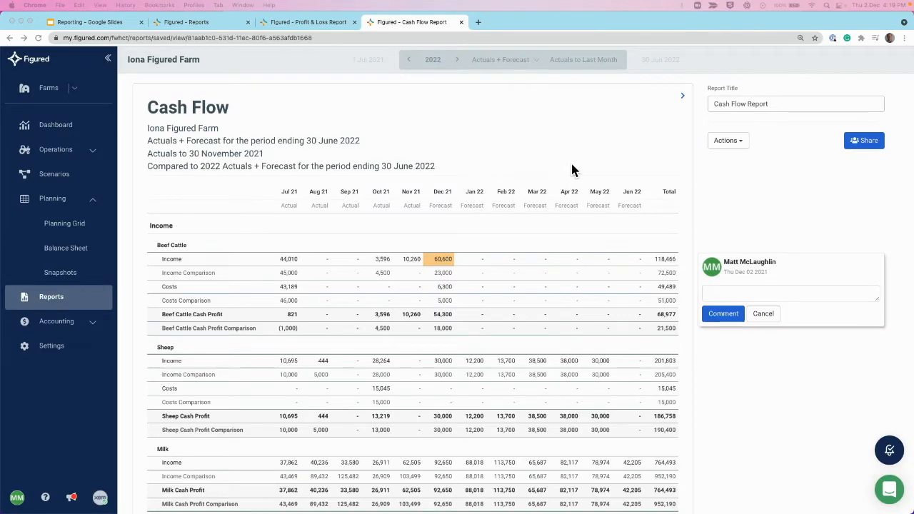
Step: Return to the Profit & Loss report, try November 2021 as its actuals cut-off, and set it back to Last Month
left_click(326, 24)
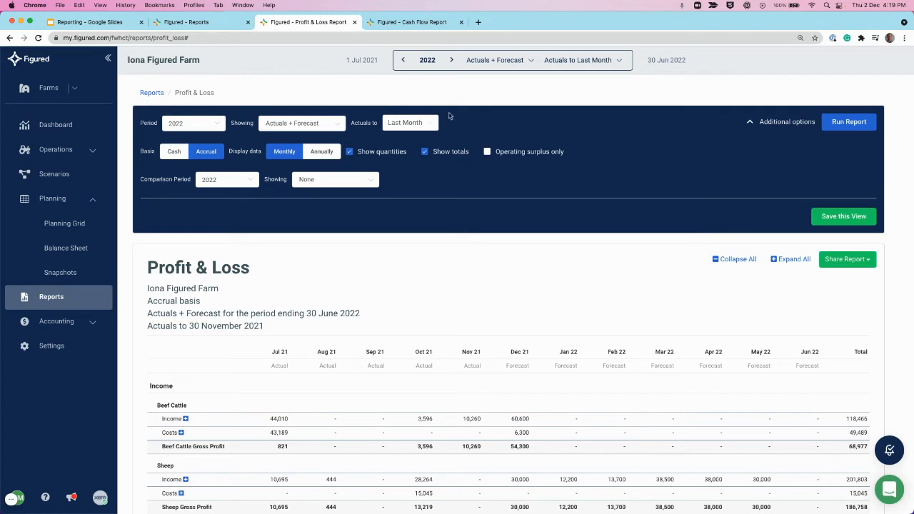
left_click(427, 126)
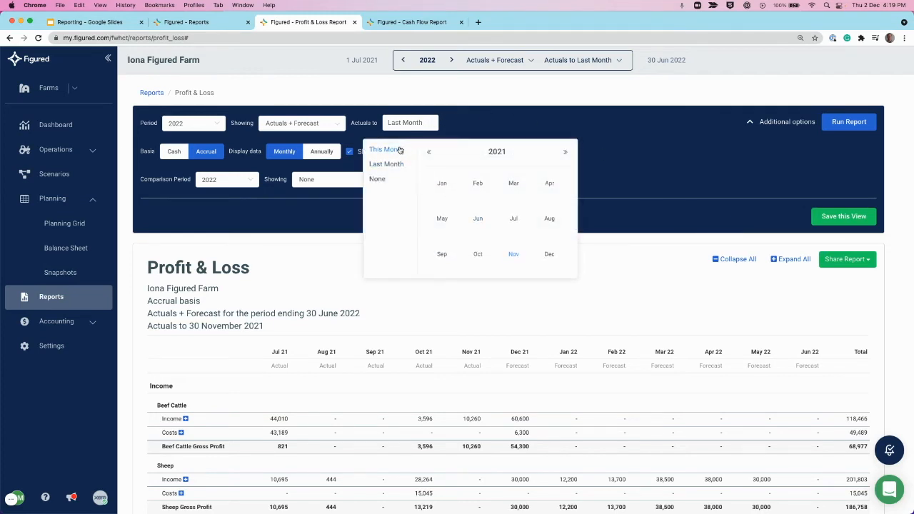
left_click(514, 257)
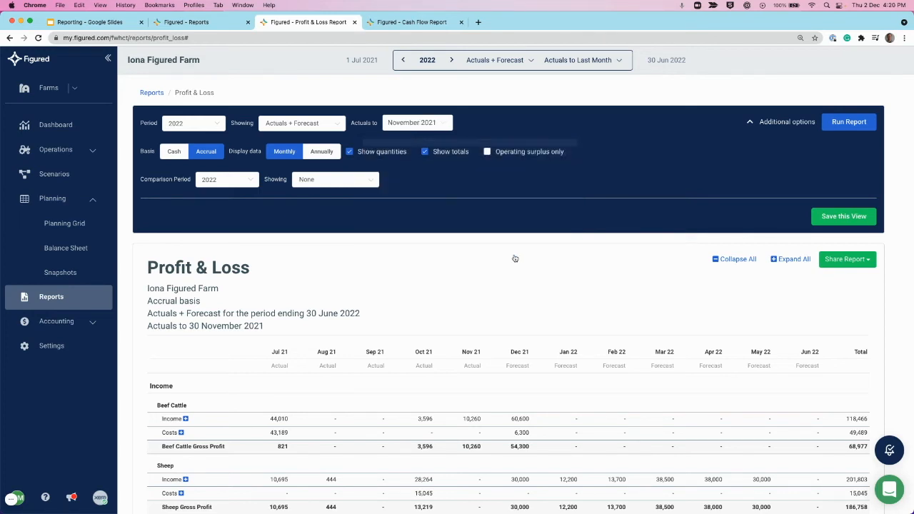
left_click(424, 126)
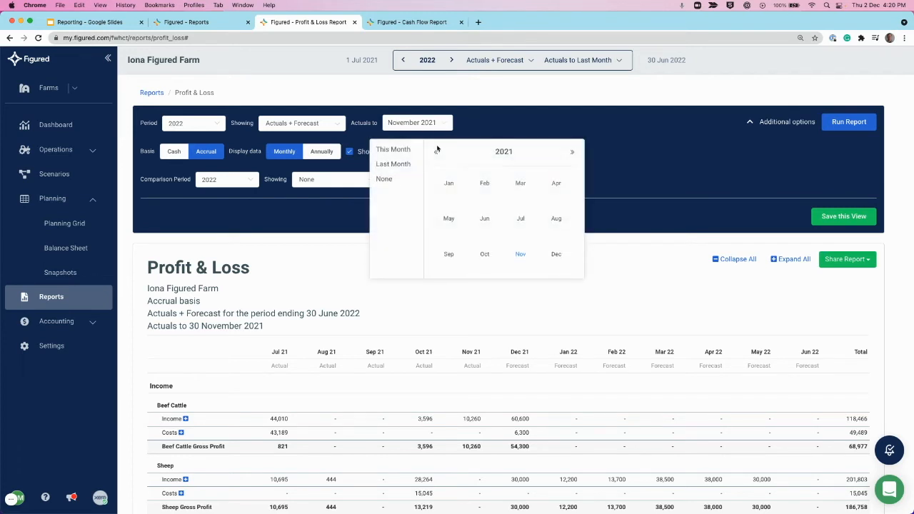
left_click(401, 167)
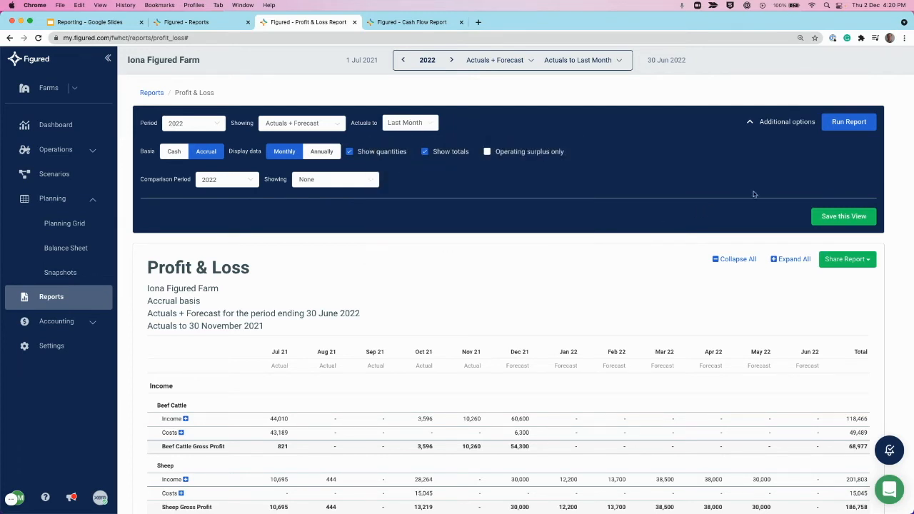
Step: Save the Profit & Loss settings as a new report view named "P&L report" with Shared visibility
left_click(837, 216)
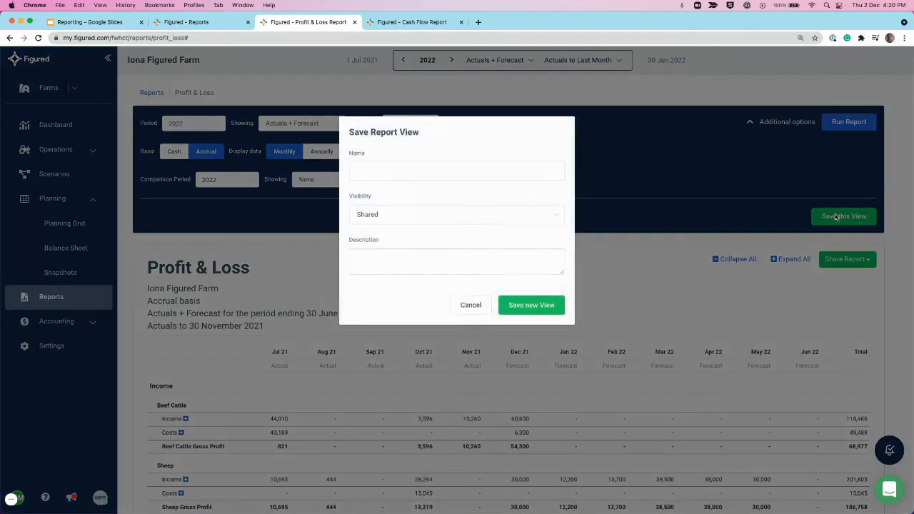
left_click(441, 165)
type("P&L report")
left_click(463, 217)
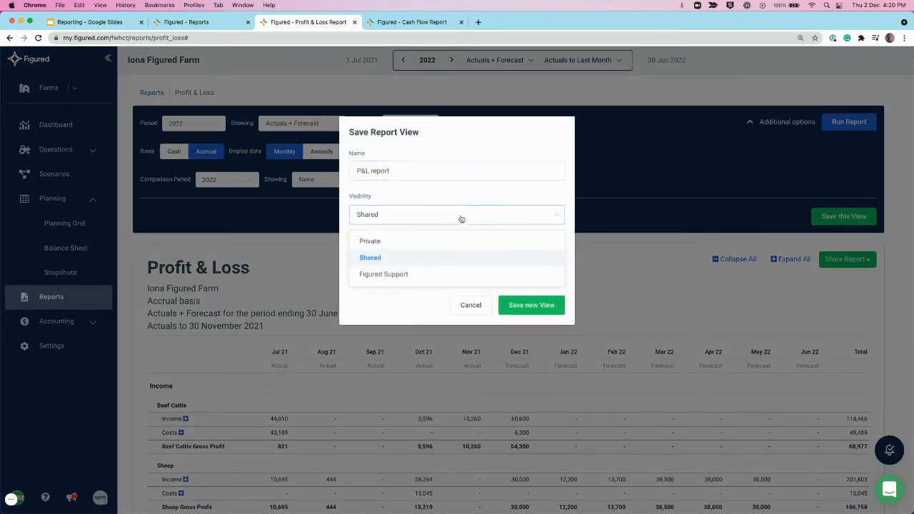
left_click(421, 258)
left_click(526, 306)
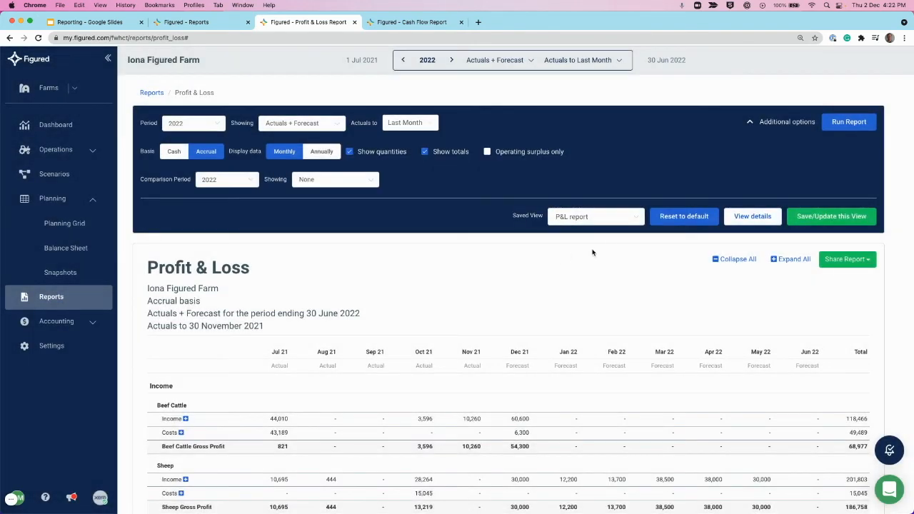
Step: Review the P&L report entry among the saved views, its details and its update options
left_click(619, 220)
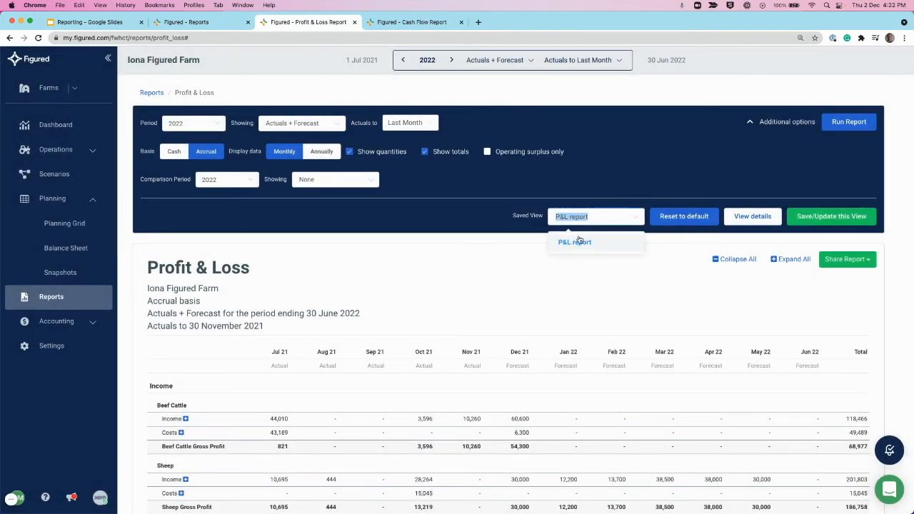
left_click(582, 266)
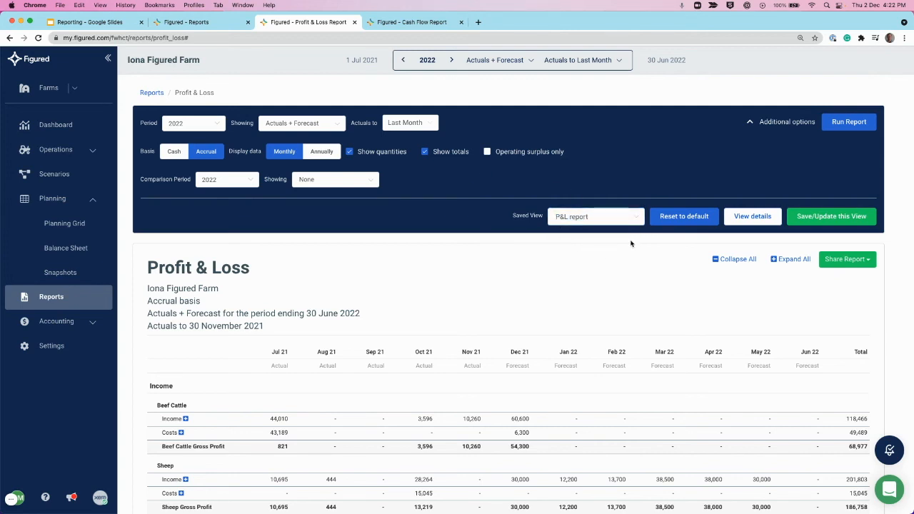
left_click(743, 220)
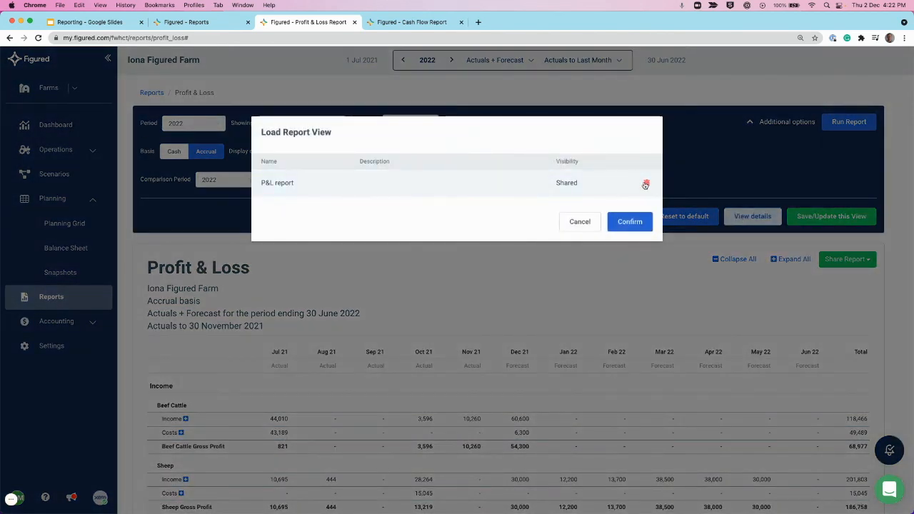
left_click(581, 221)
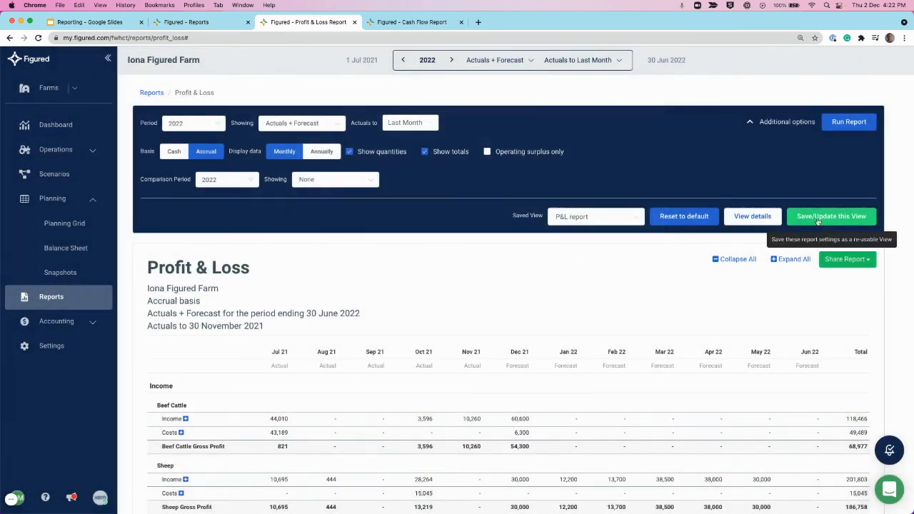
left_click(818, 218)
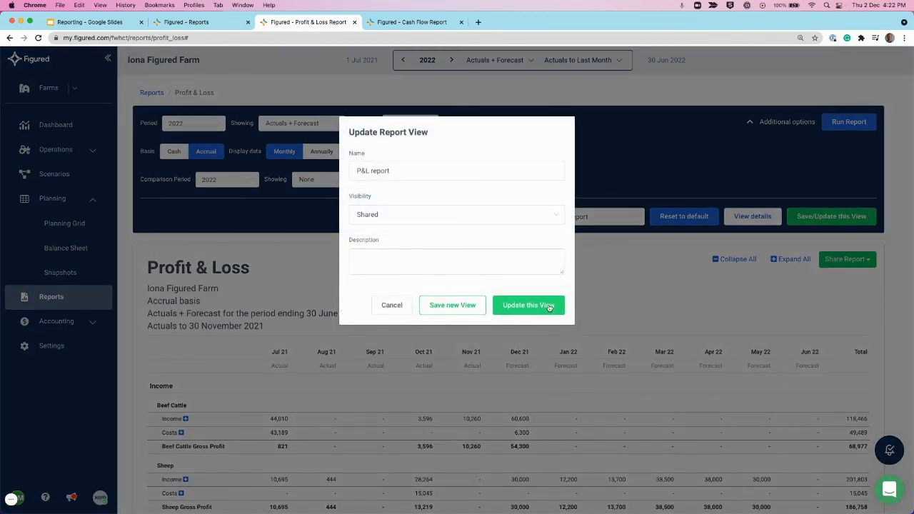
left_click(396, 305)
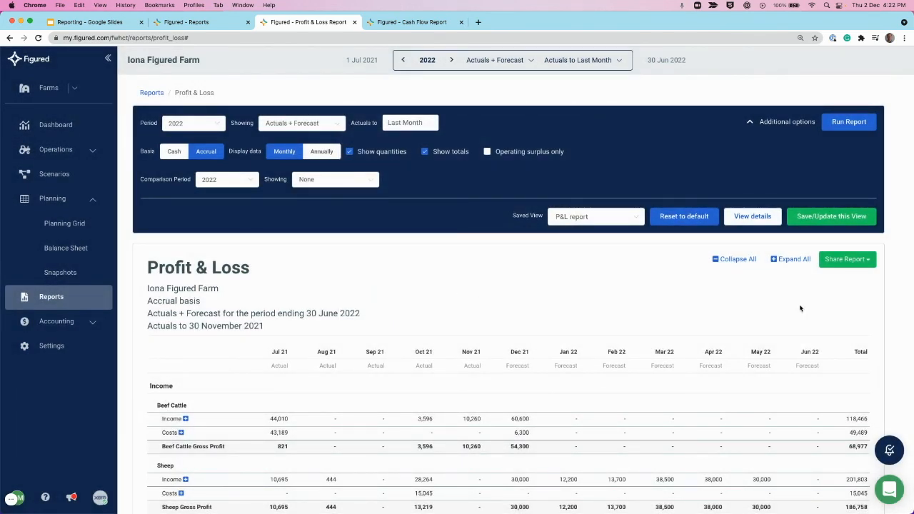
Step: Open the support messenger
left_click(889, 489)
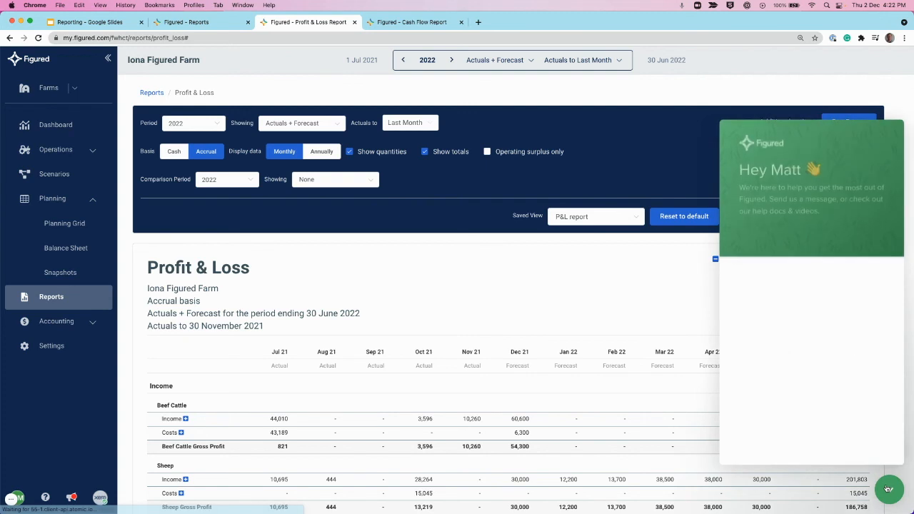